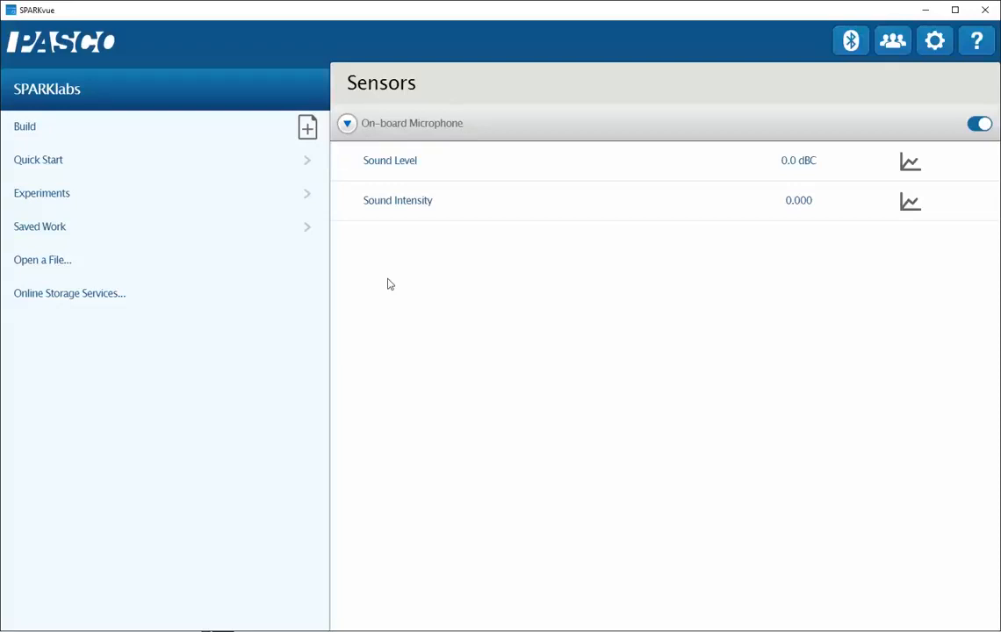
# Step: Create a graph of Sound Intensity from the on-board microphone and open the Calculated Data editor
pyautogui.click(405, 204)
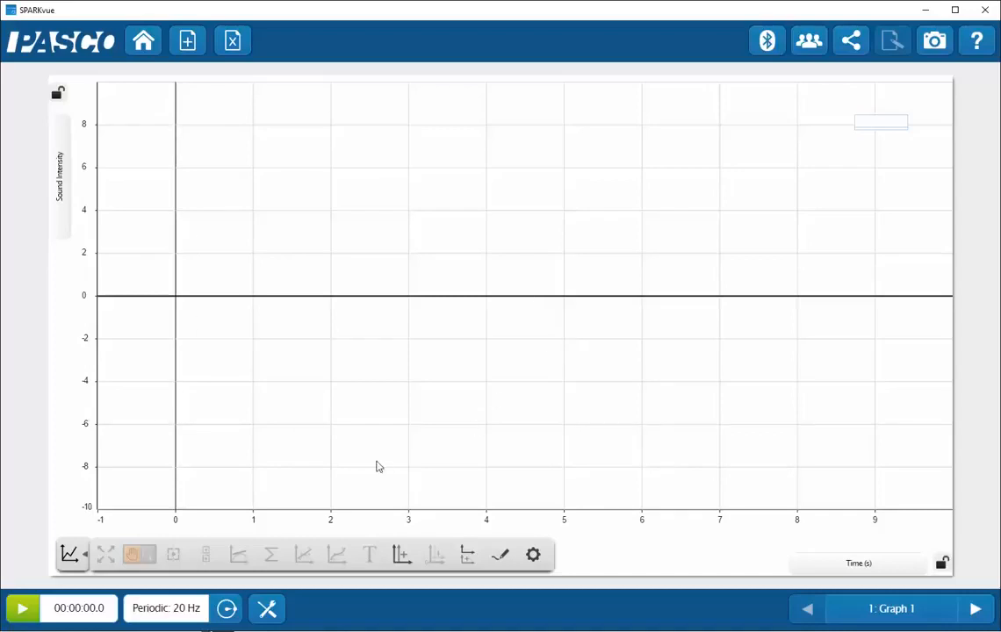
pyautogui.click(272, 610)
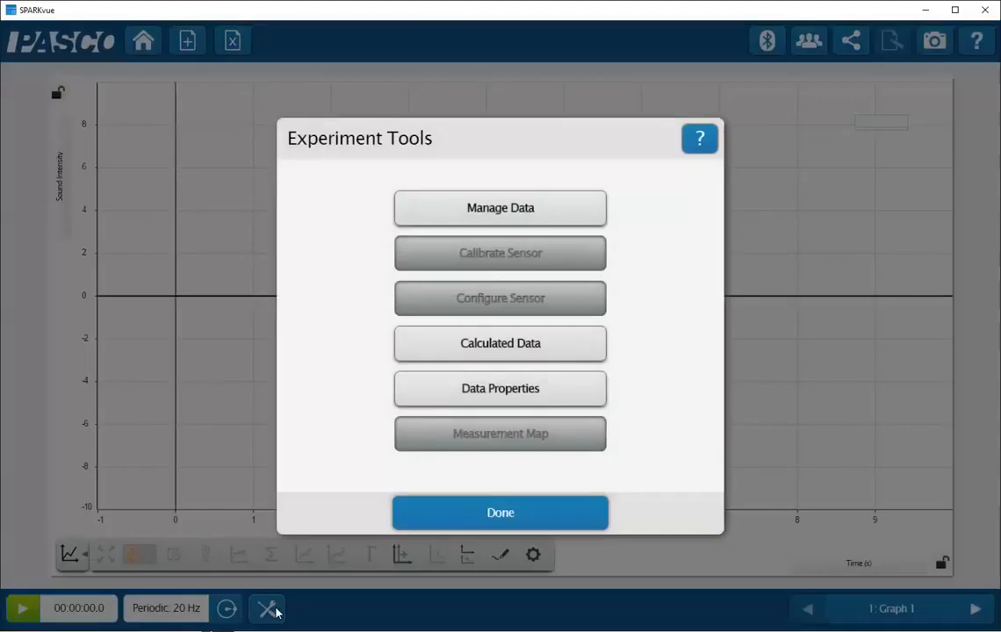
pyautogui.click(491, 348)
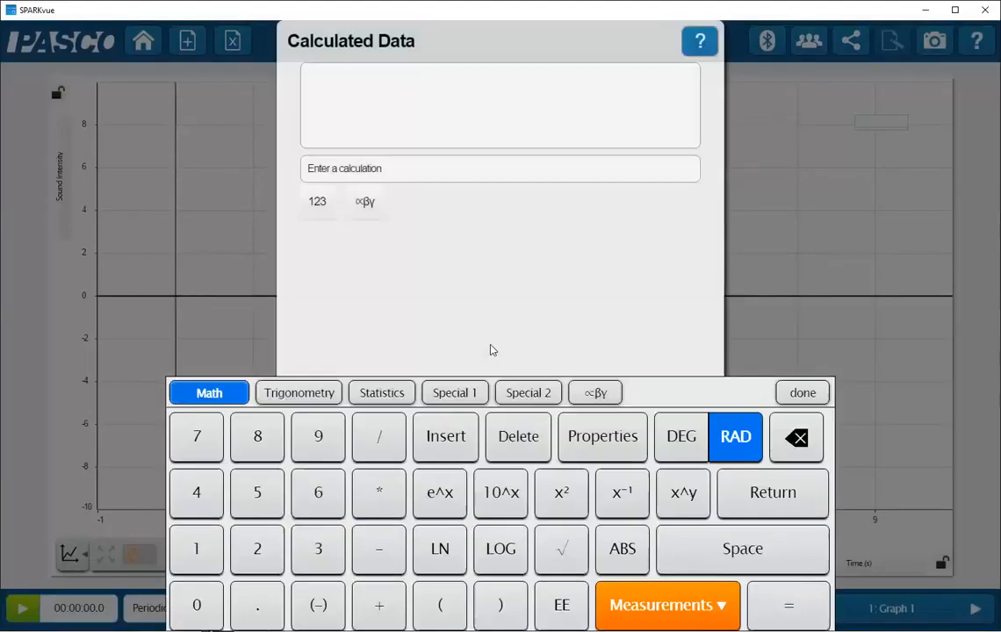
# Step: Enter the calculation x=(count([Sound Intensity])-100)*0.01, using the count statistic on the Sound Intensity measurement
pyautogui.click(344, 82)
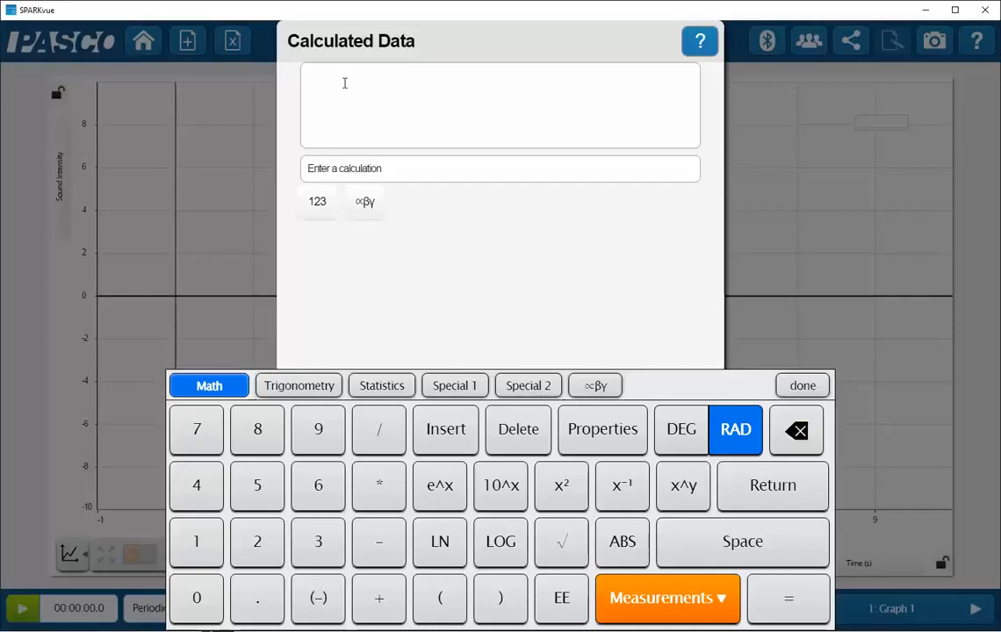
pyautogui.write('x=')
pyautogui.click(396, 386)
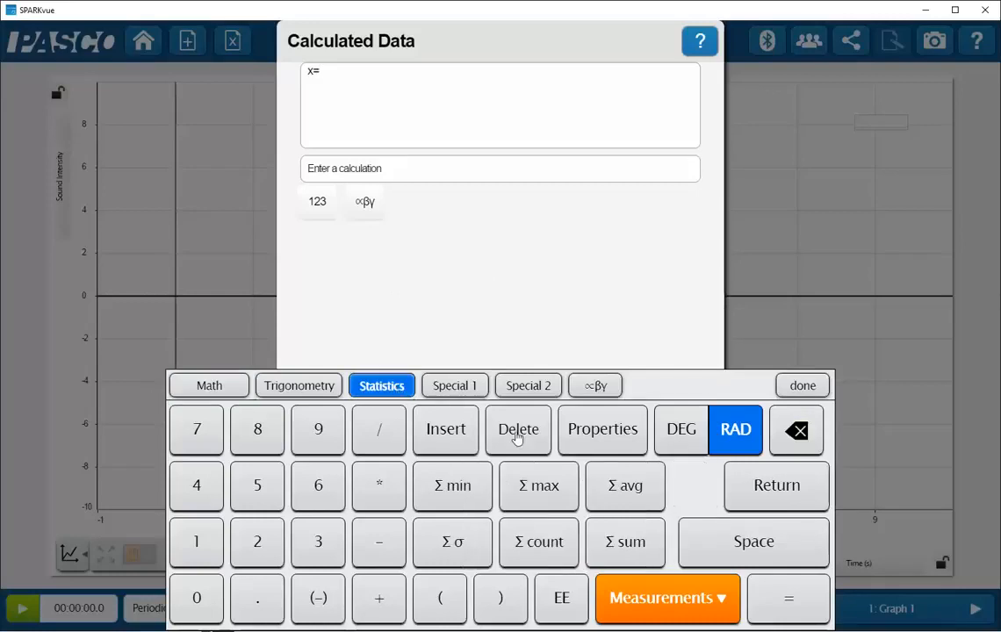
pyautogui.click(543, 544)
pyautogui.click(660, 599)
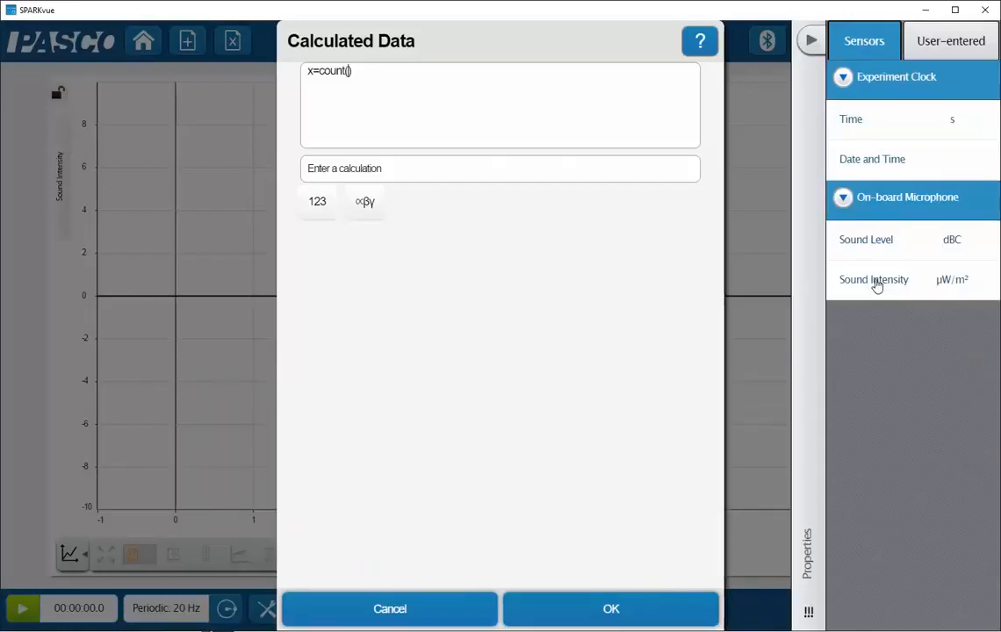
pyautogui.click(875, 281)
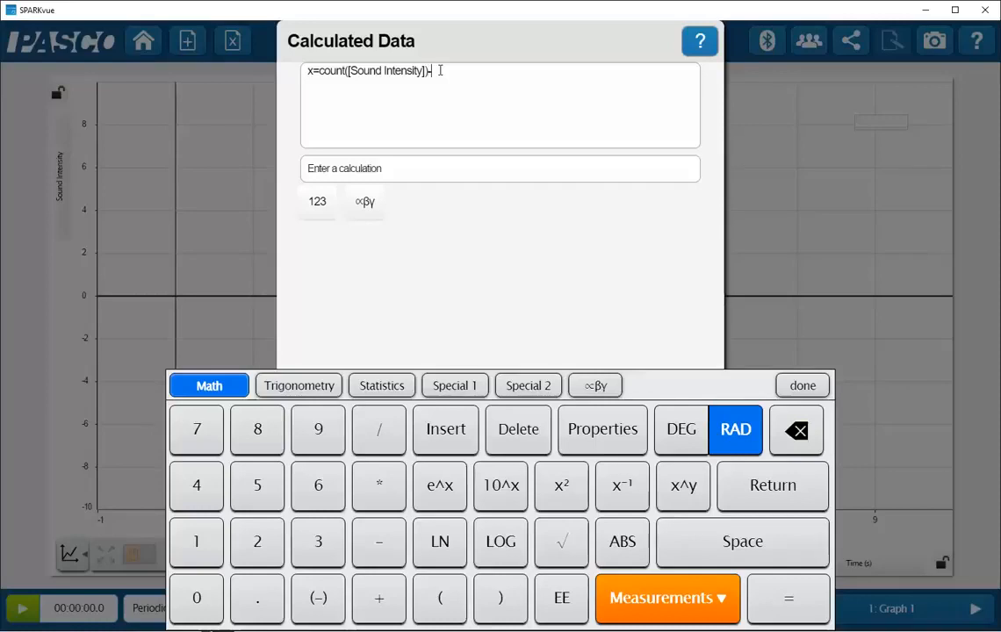
pyautogui.write('100')
pyautogui.write('(')
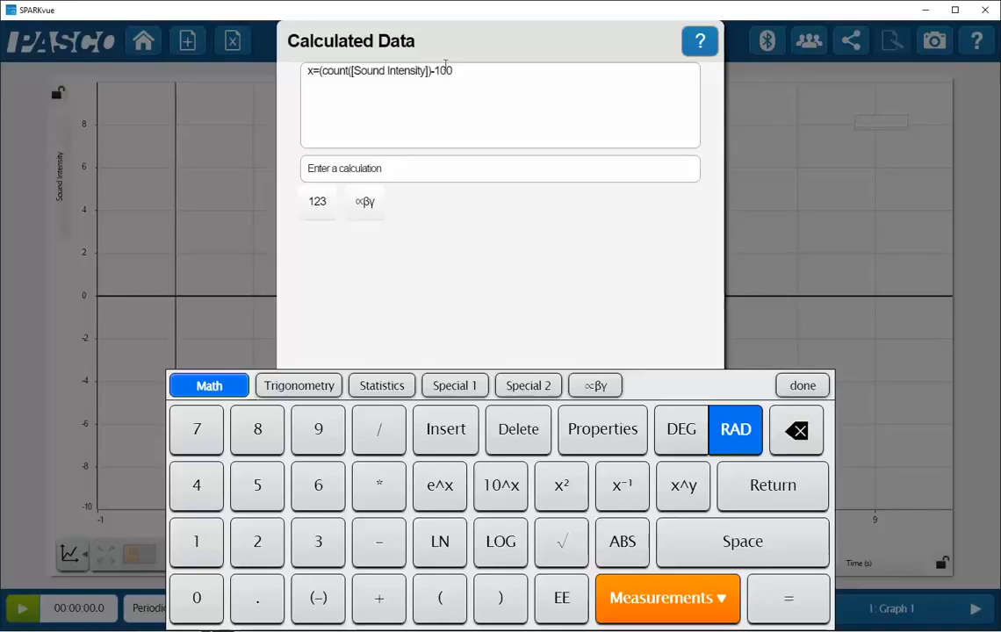
pyautogui.click(456, 70)
pyautogui.write('0.0')
pyautogui.write('1')
# Step: Add a second calculation, y1=[x]^2, based on the calculated x, and save the calculated data
pyautogui.write('y1-')
pyautogui.press('BackSpace')
pyautogui.write('=')
pyautogui.click(665, 600)
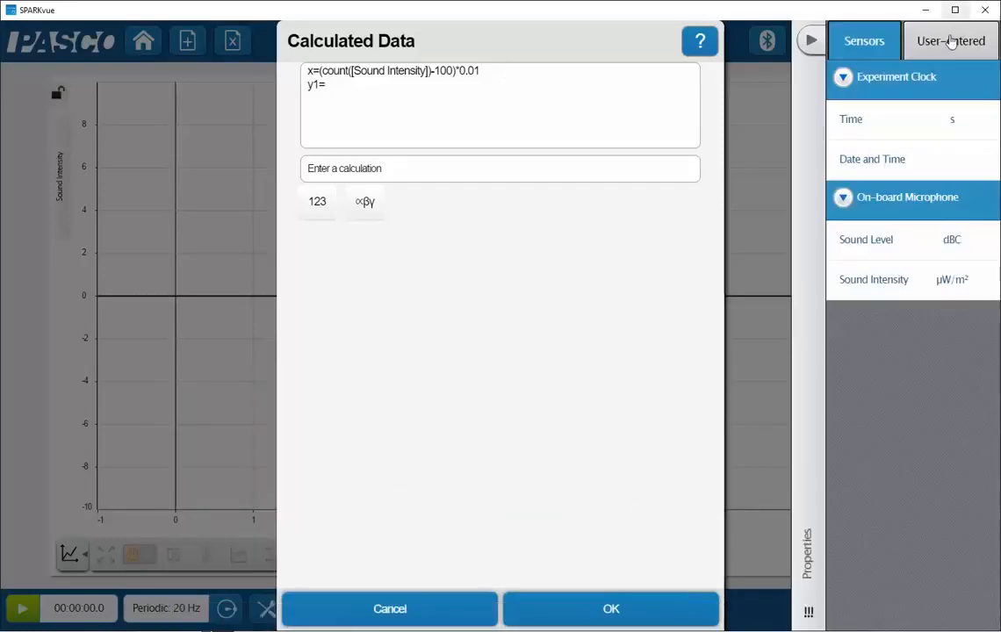
pyautogui.click(945, 46)
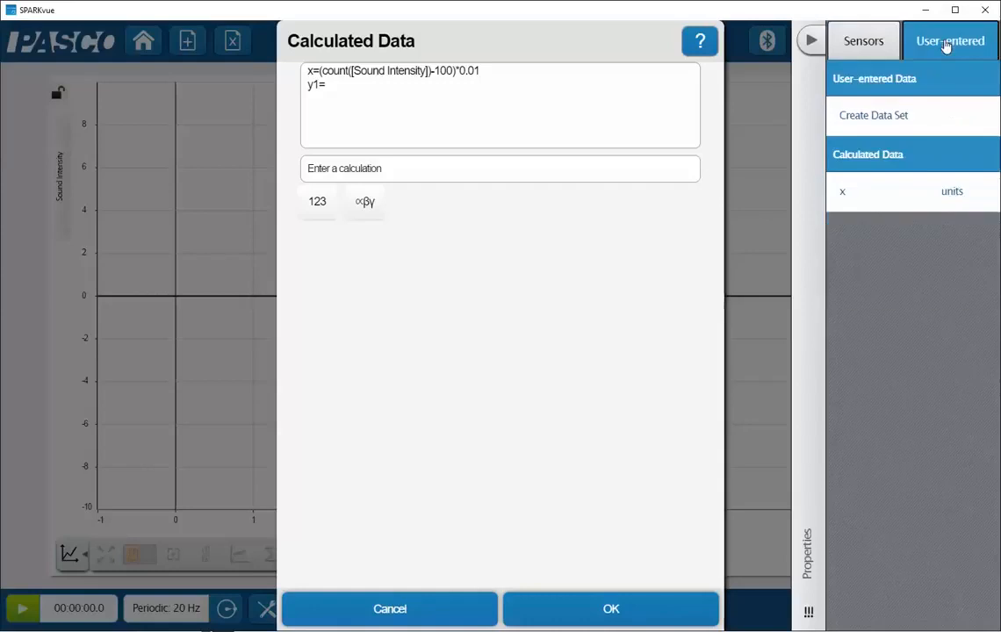
pyautogui.click(845, 194)
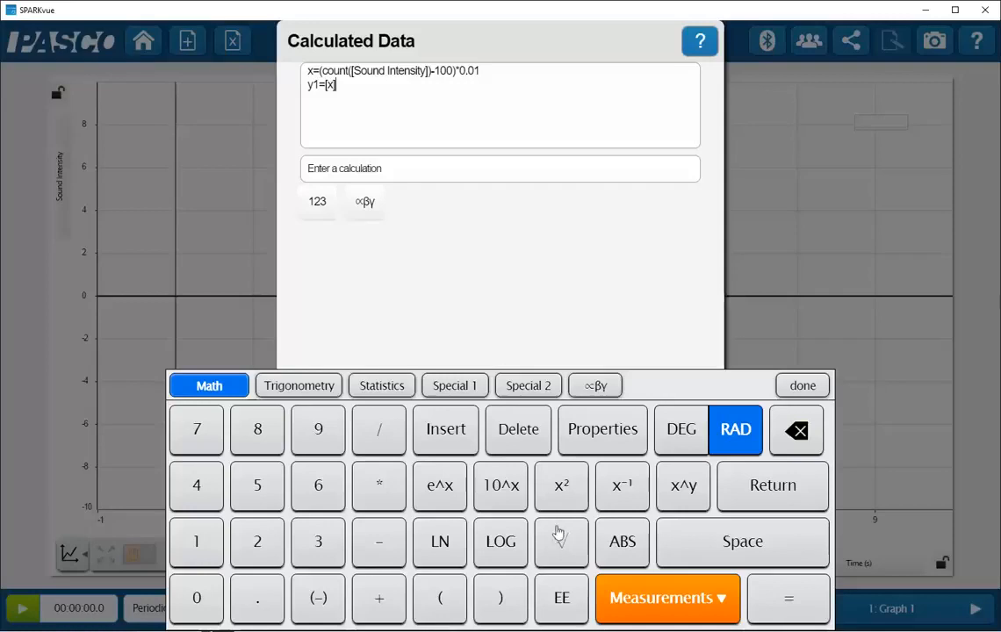
pyautogui.click(561, 488)
pyautogui.click(801, 385)
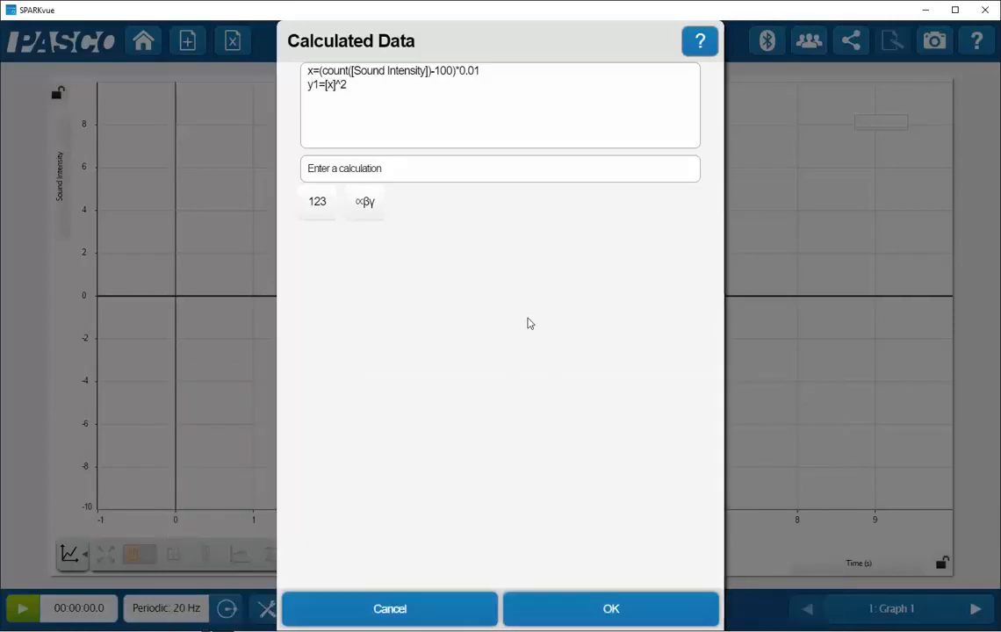
pyautogui.click(610, 609)
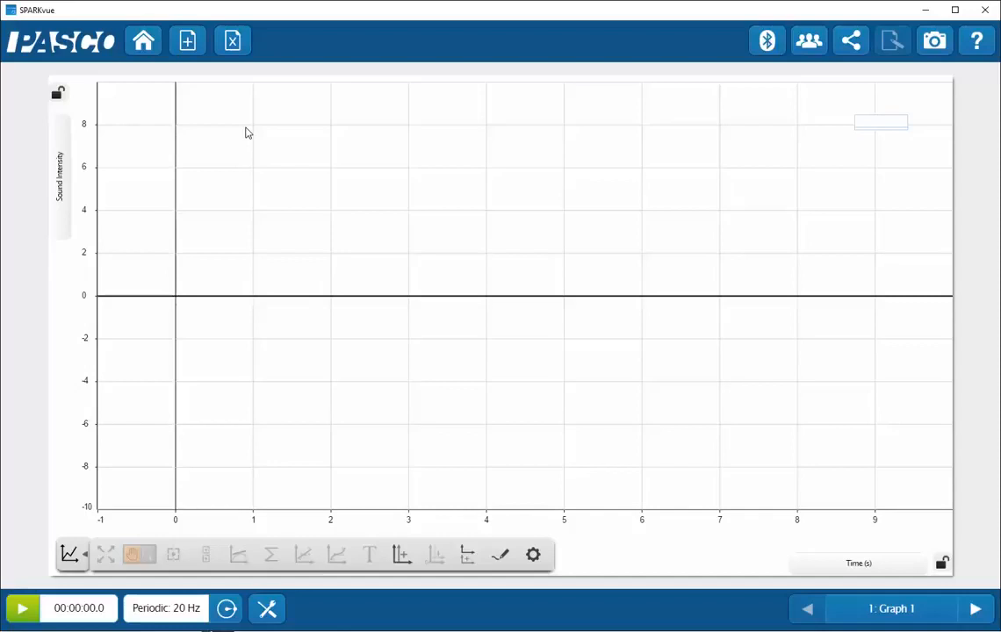
# Step: Assign the calculated y1 to the graph's vertical axis and the calculated x to its horizontal axis
pyautogui.click(58, 167)
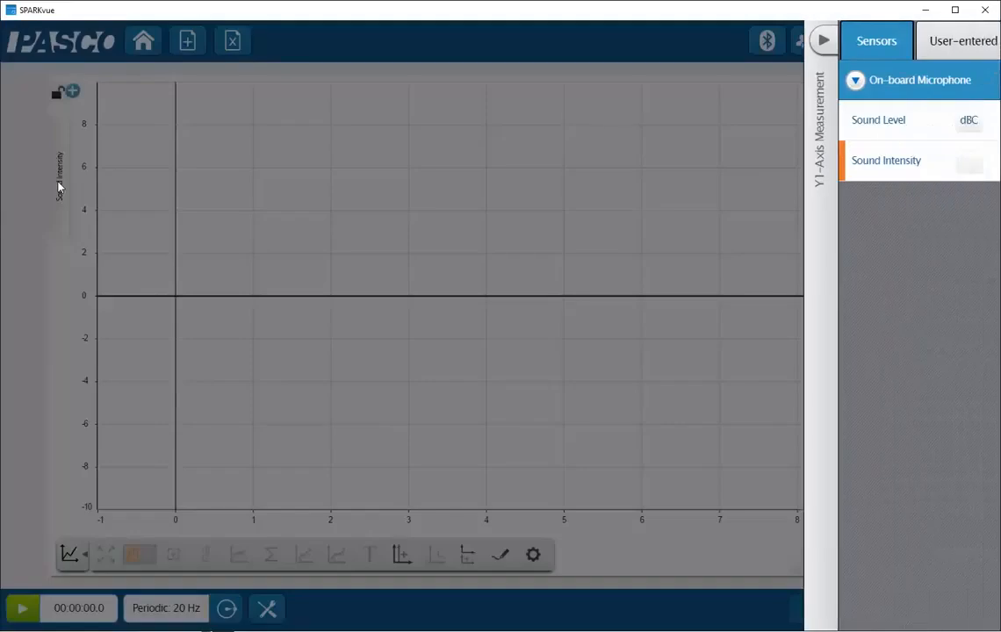
pyautogui.click(951, 51)
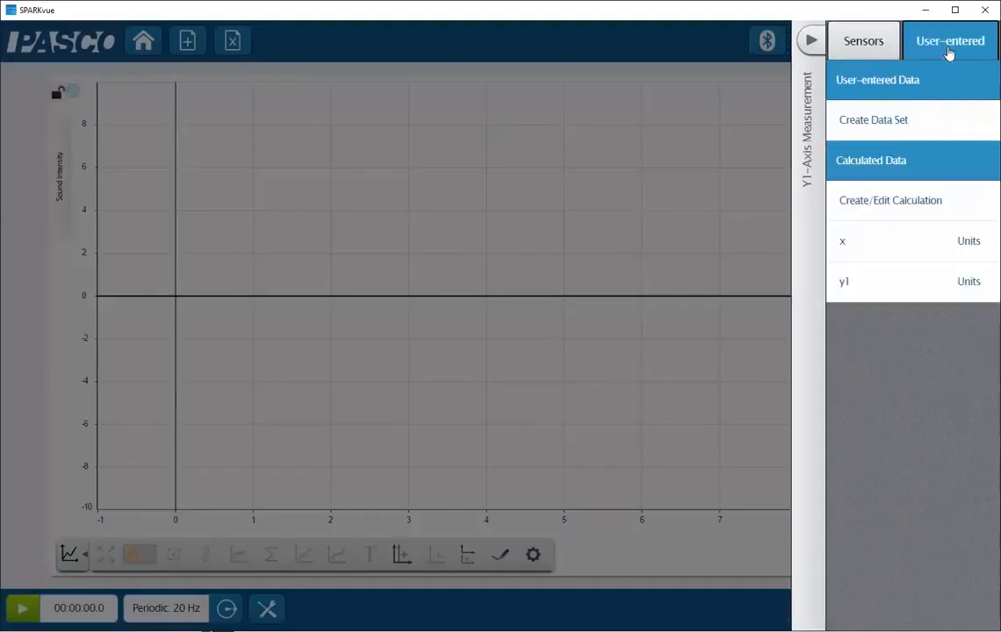
pyautogui.click(860, 285)
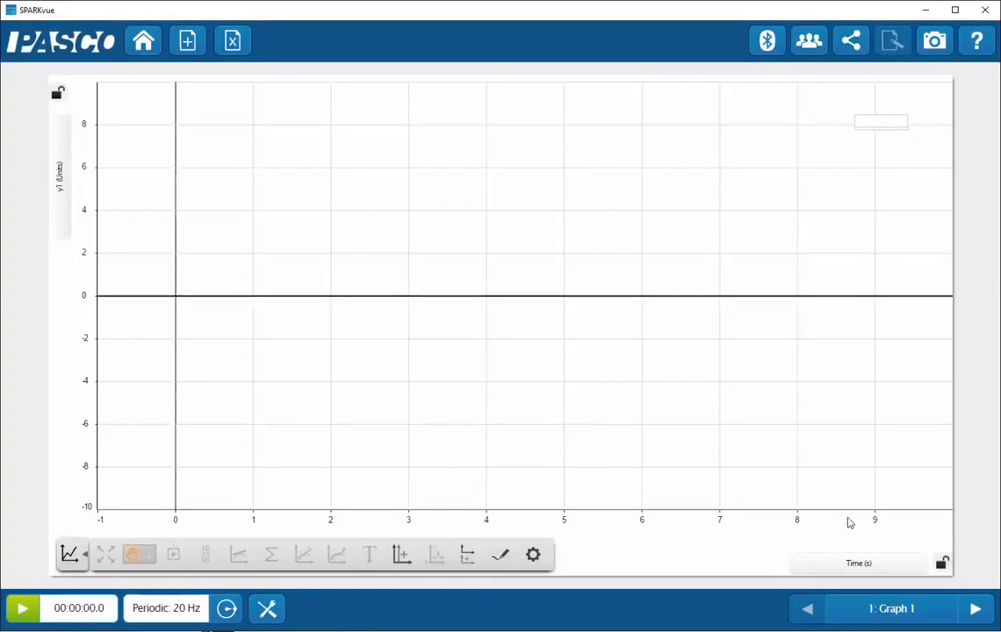
pyautogui.click(865, 566)
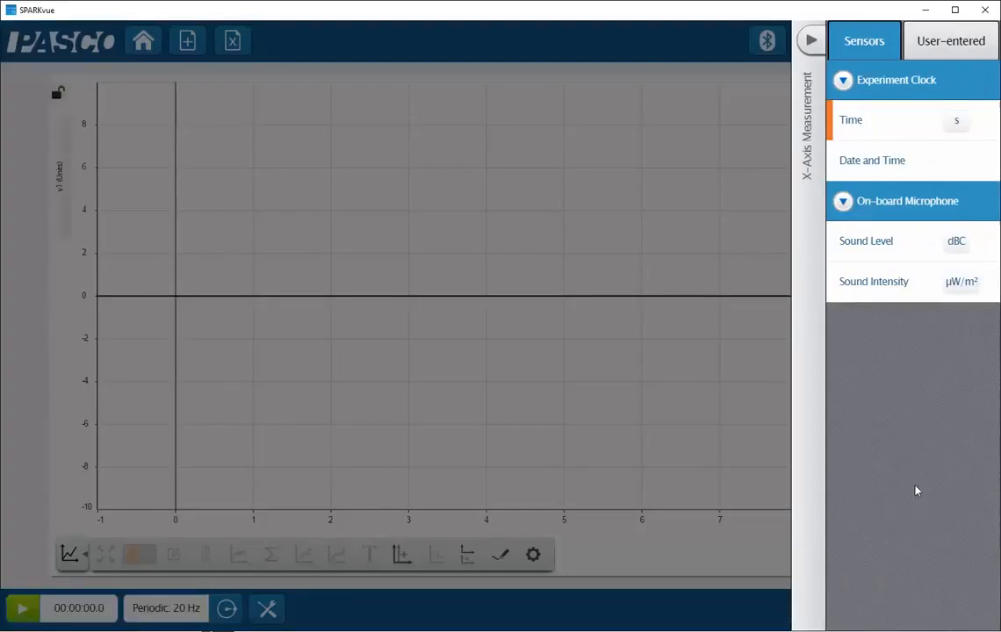
pyautogui.click(933, 40)
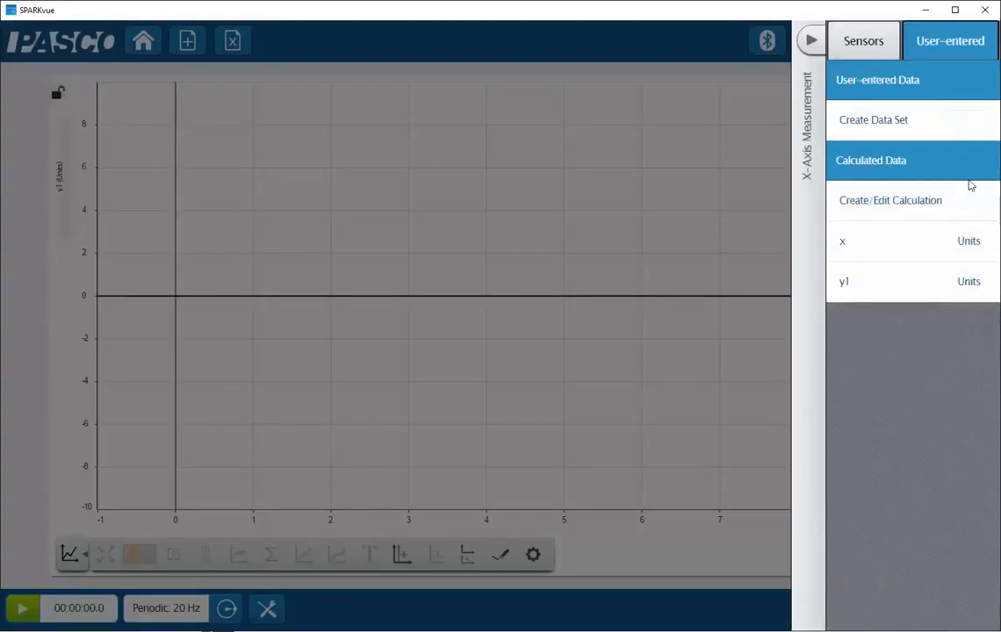
pyautogui.click(847, 251)
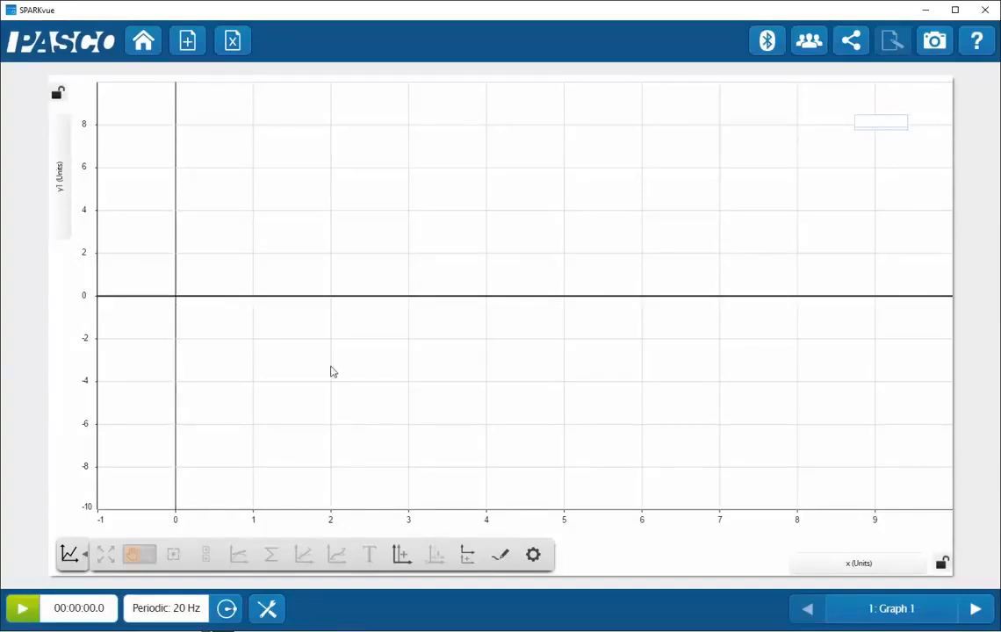
# Step: Set the on-board microphone's sample rate to 100 Hz and record a data run of about 31 seconds
pyautogui.moveTo(221, 333); pyautogui.dragTo(568, 327)
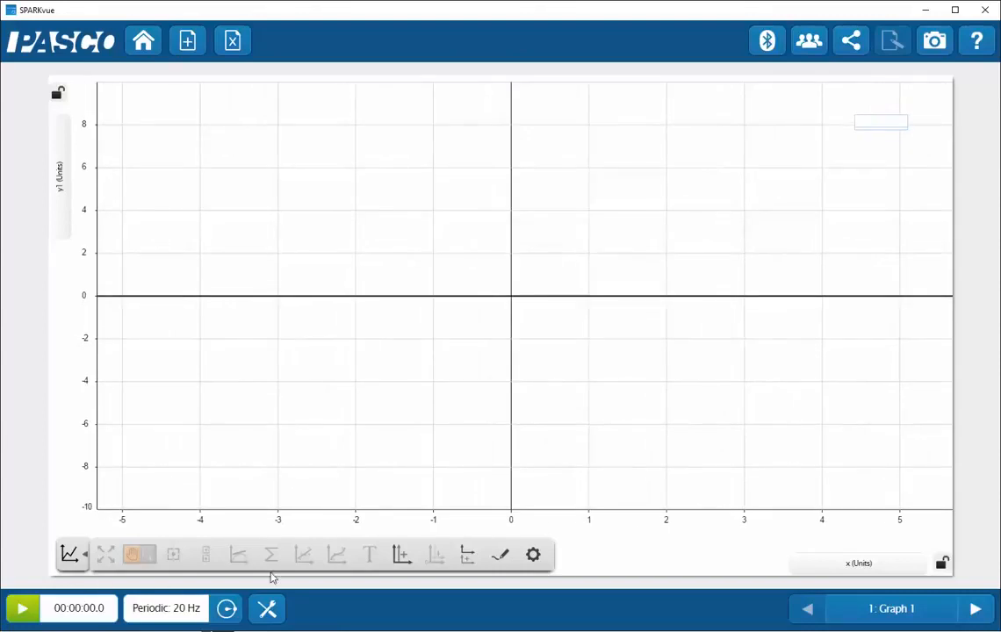
pyautogui.click(221, 614)
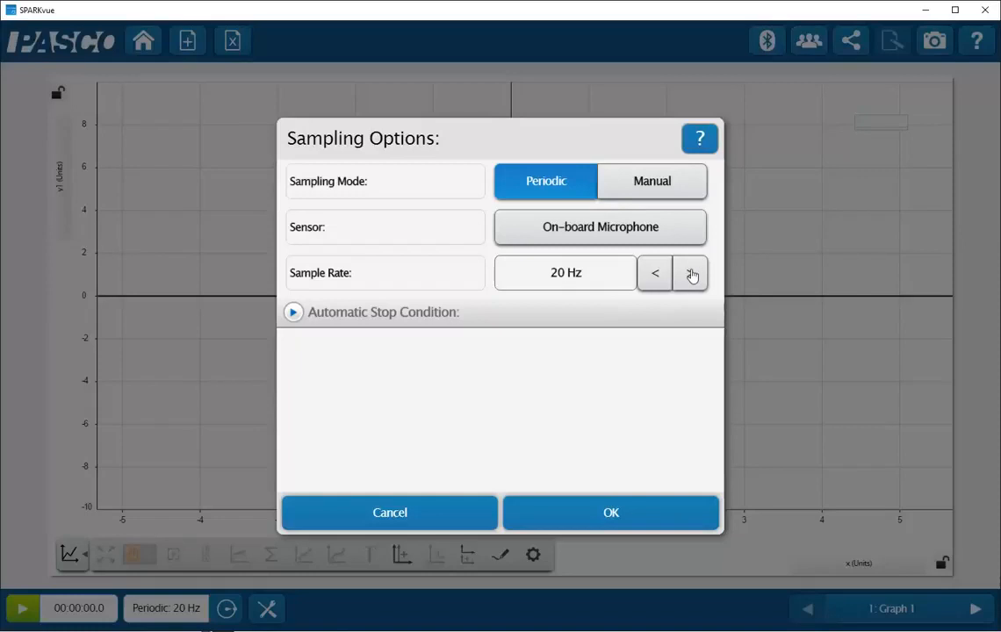
pyautogui.click(691, 274)
pyautogui.click(690, 274)
pyautogui.click(691, 273)
pyautogui.click(612, 520)
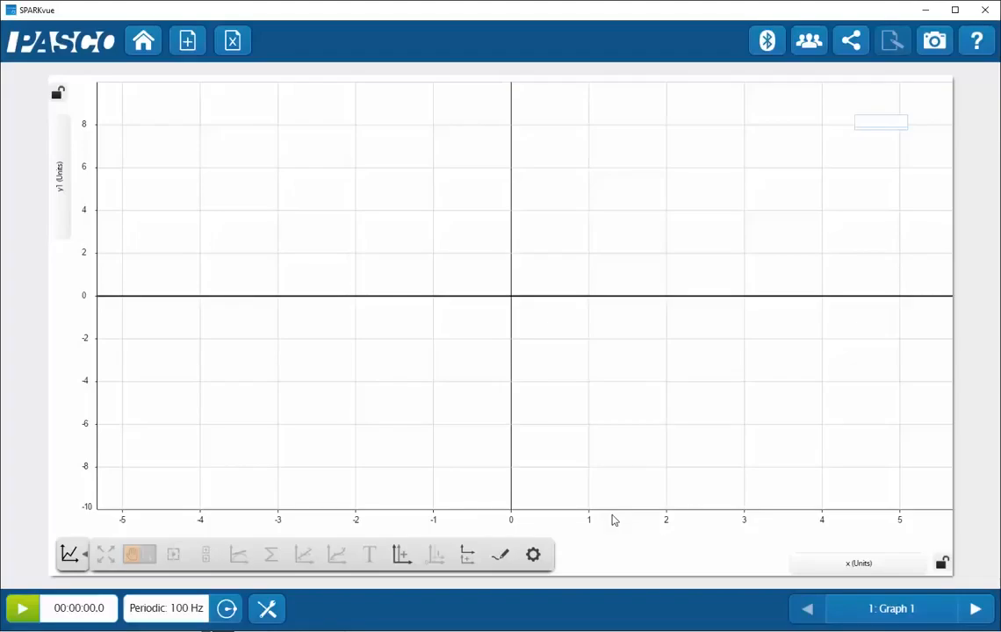
pyautogui.click(22, 607)
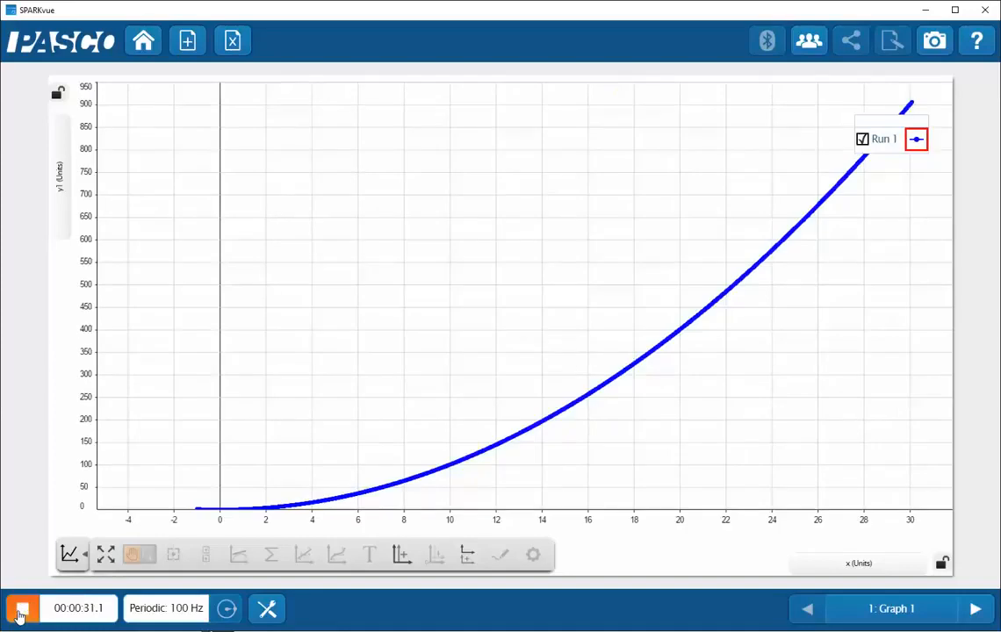
pyautogui.click(19, 615)
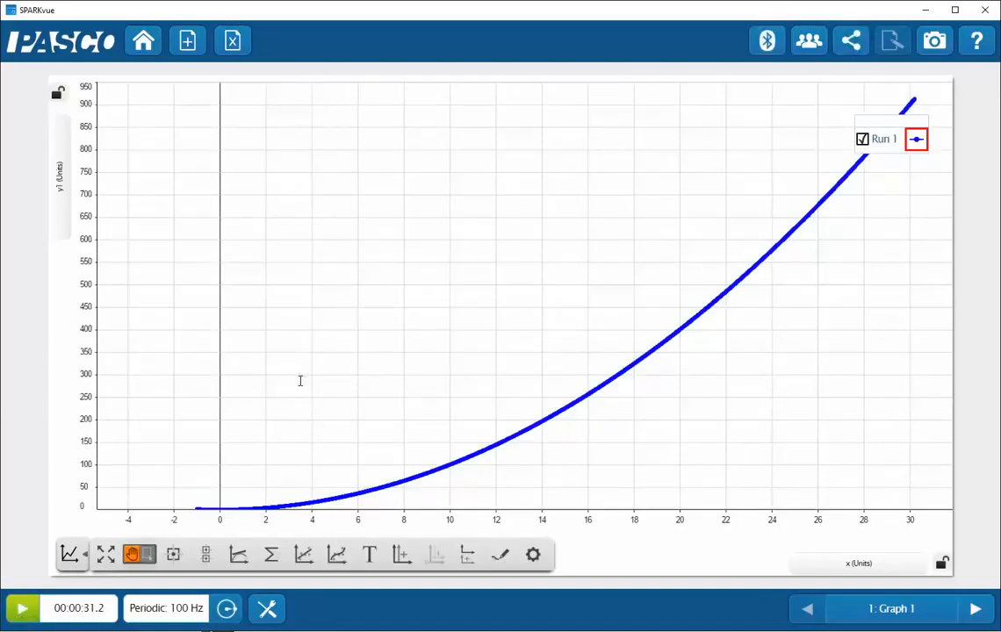
# Step: Select the part of the curve around the origin, x about -2.4 to 2.9, and scale the graph to that selection
pyautogui.moveTo(299, 381); pyautogui.dragTo(538, 217)
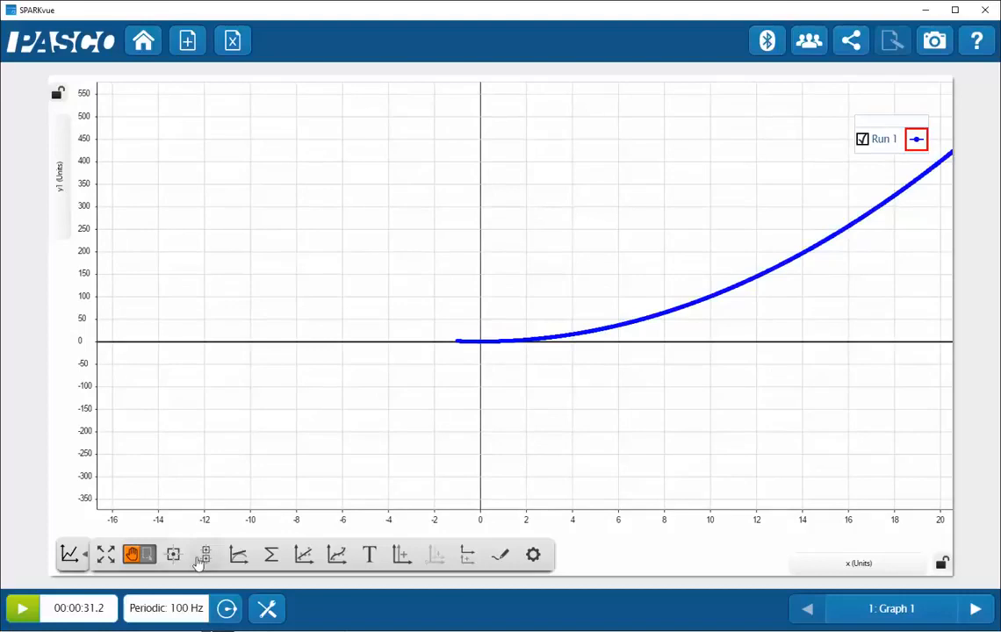
pyautogui.click(147, 554)
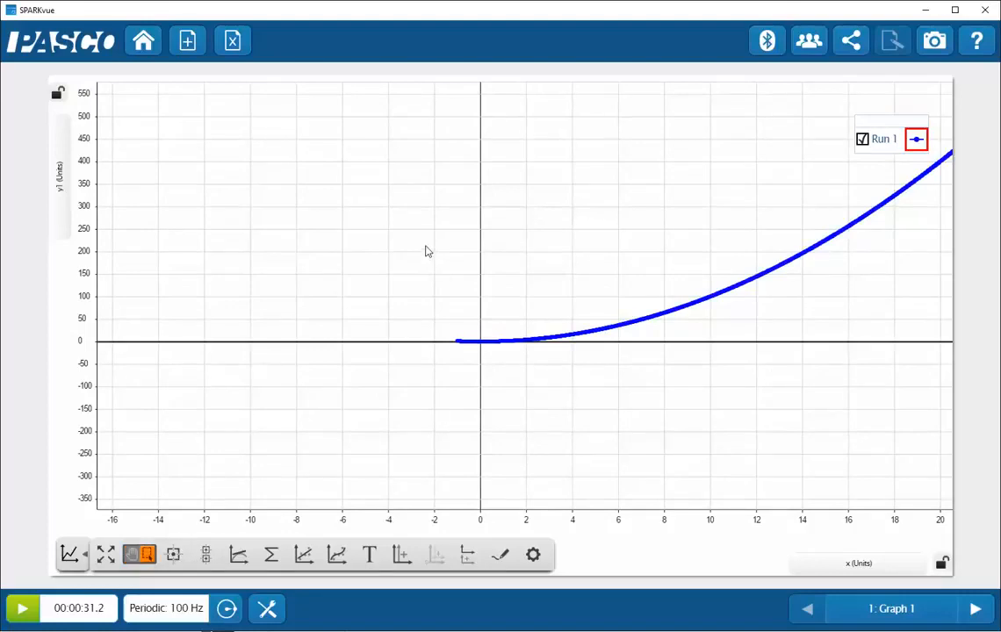
pyautogui.moveTo(425, 246); pyautogui.dragTo(548, 378)
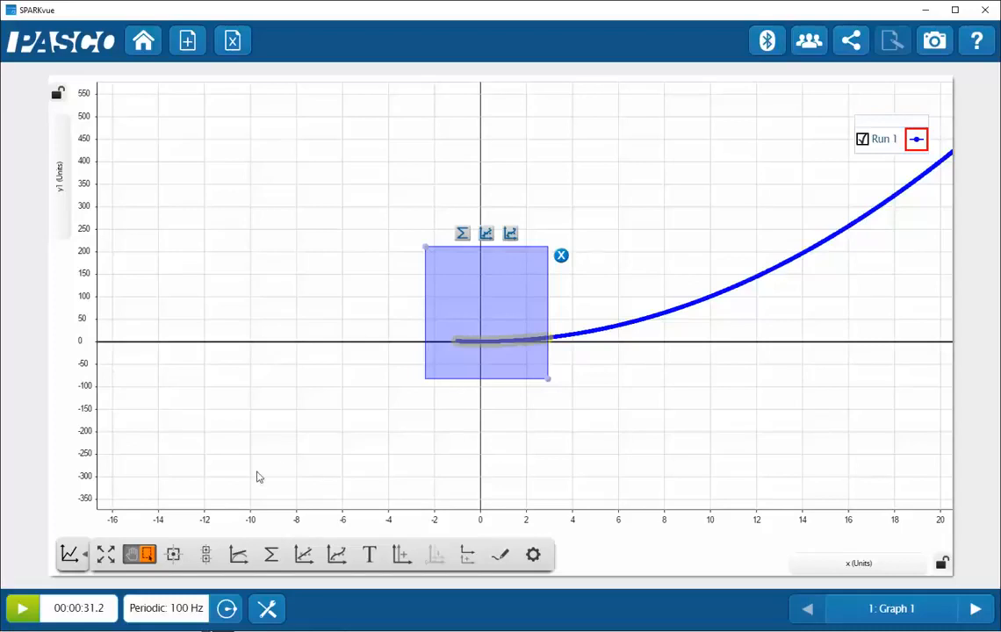
pyautogui.click(105, 555)
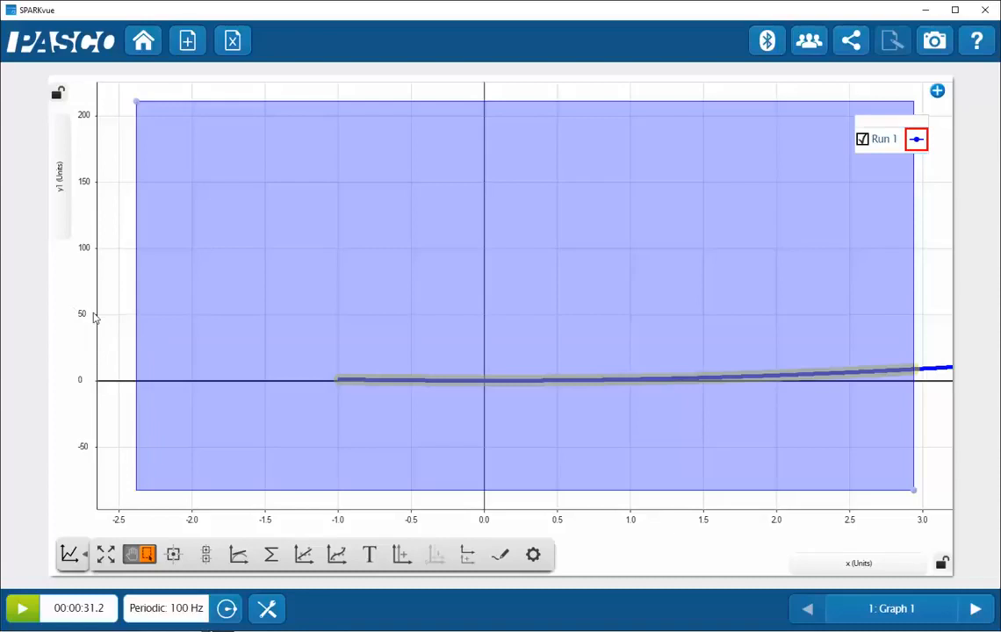
# Step: Stretch the graph's vertical scale until the y1 axis spans about -1.5 to 3.5
pyautogui.moveTo(75, 285); pyautogui.dragTo(74, 171)
pyautogui.moveTo(86, 337); pyautogui.dragTo(92, 58)
pyautogui.moveTo(92, 343); pyautogui.dragTo(93, 128)
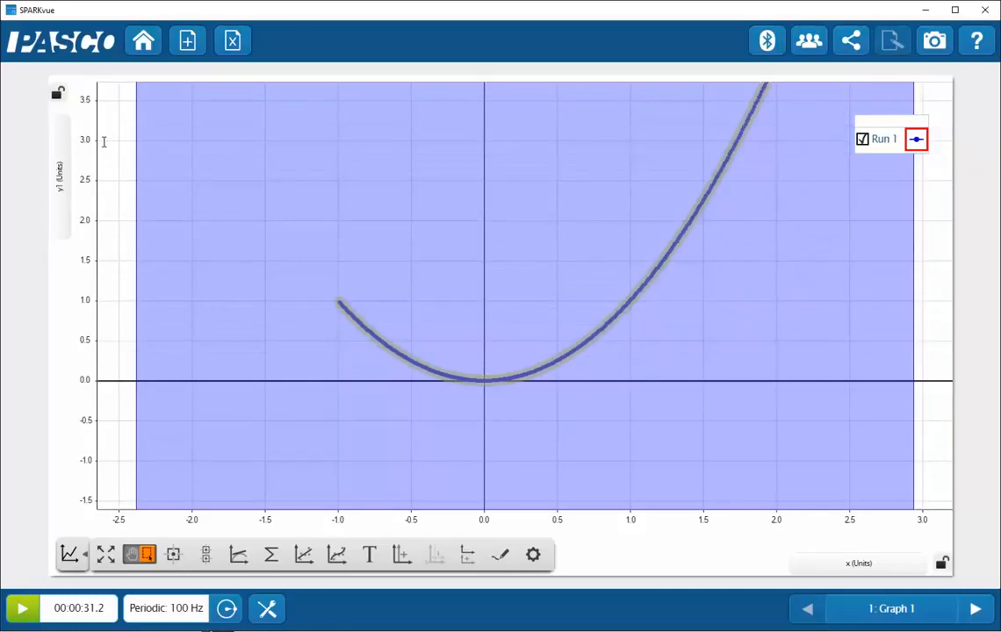